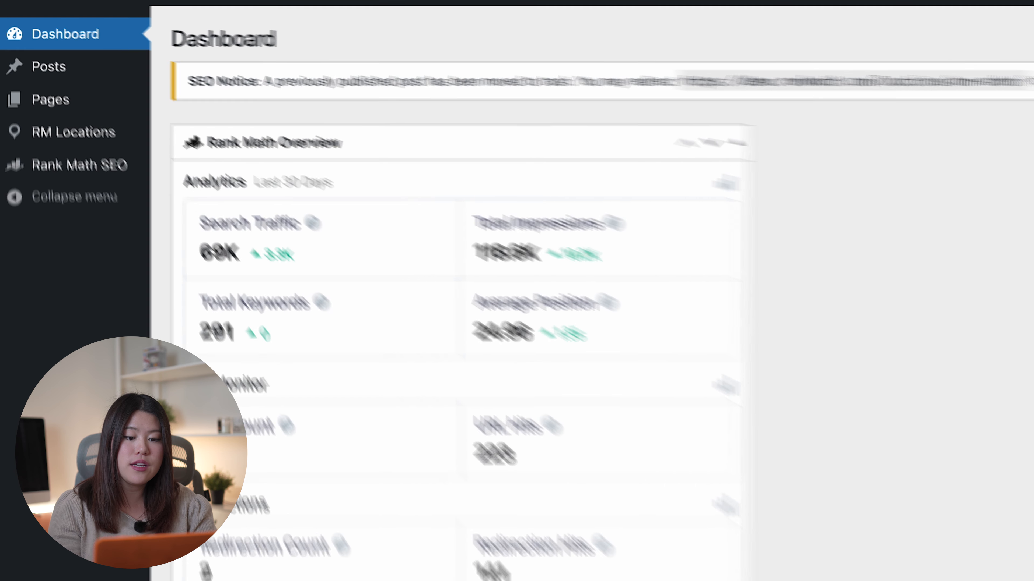
Step: Open the Posts list and examine the posts with their categories and SEO details
left_click(80, 84)
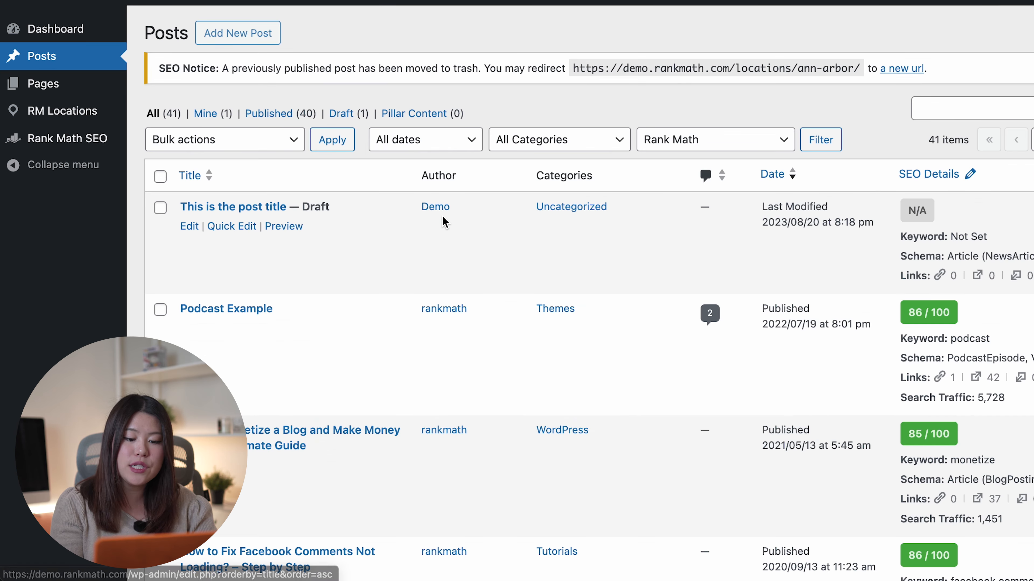
scroll(480, 190, "down", 3)
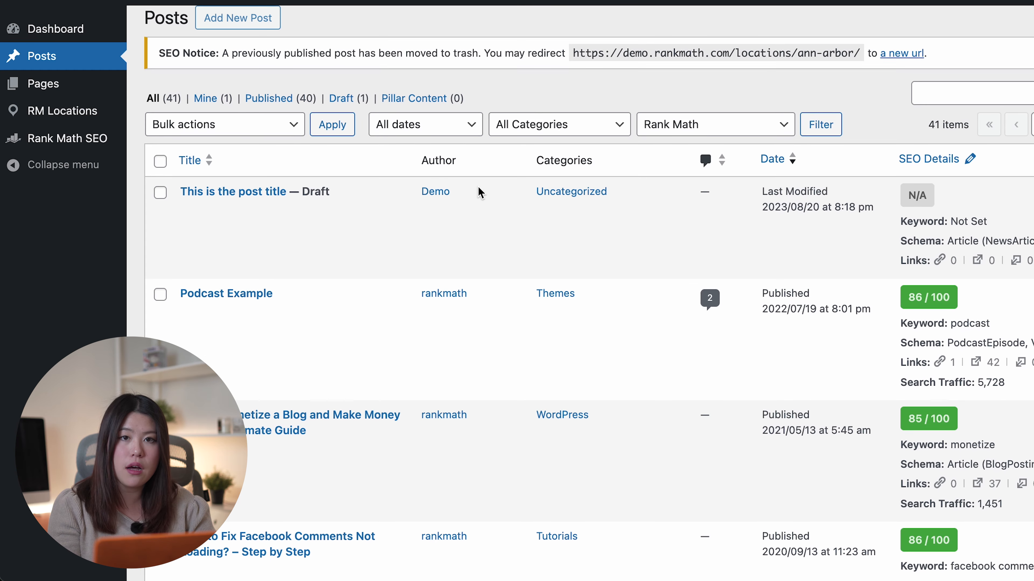
scroll(478, 186, "down", 5)
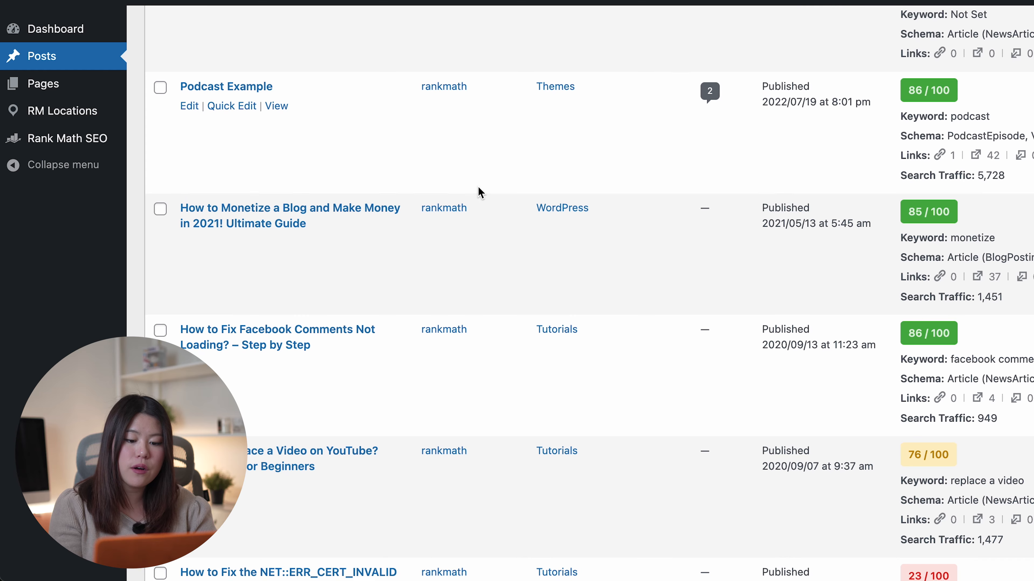
scroll(478, 185, "down", 6)
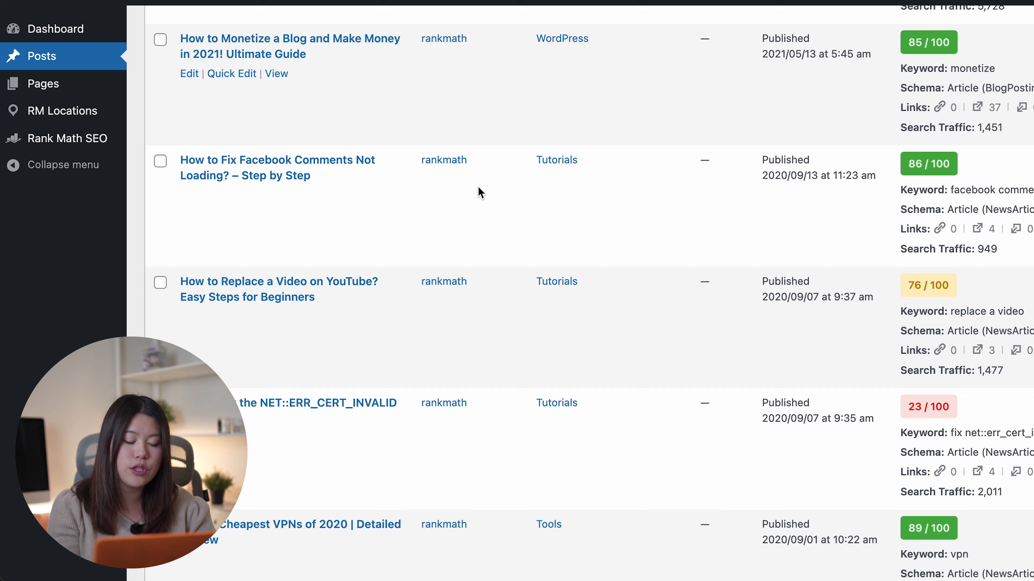
scroll(478, 185, "down", 3)
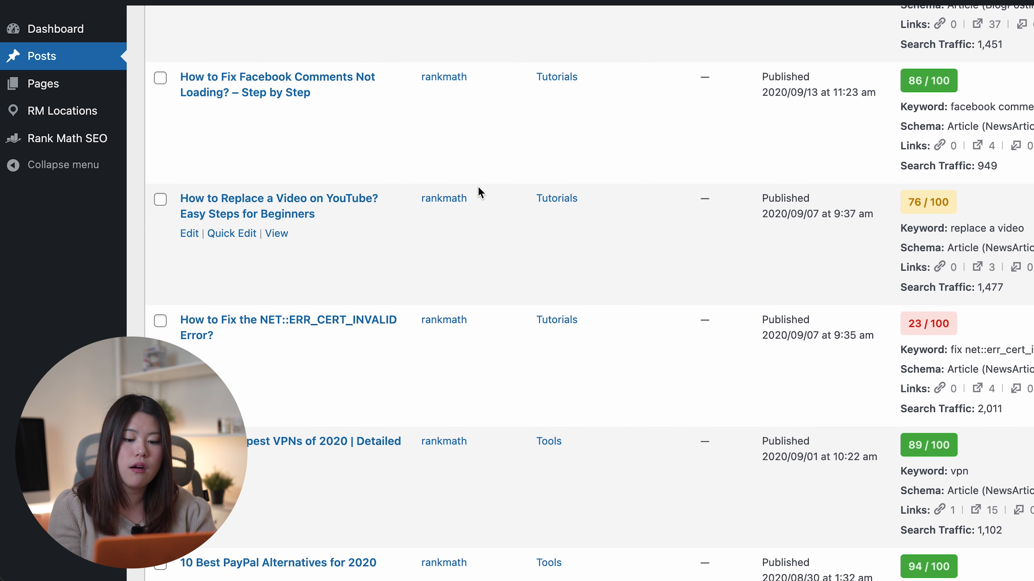
scroll(478, 186, "down", 3)
scroll(478, 186, "down", 1)
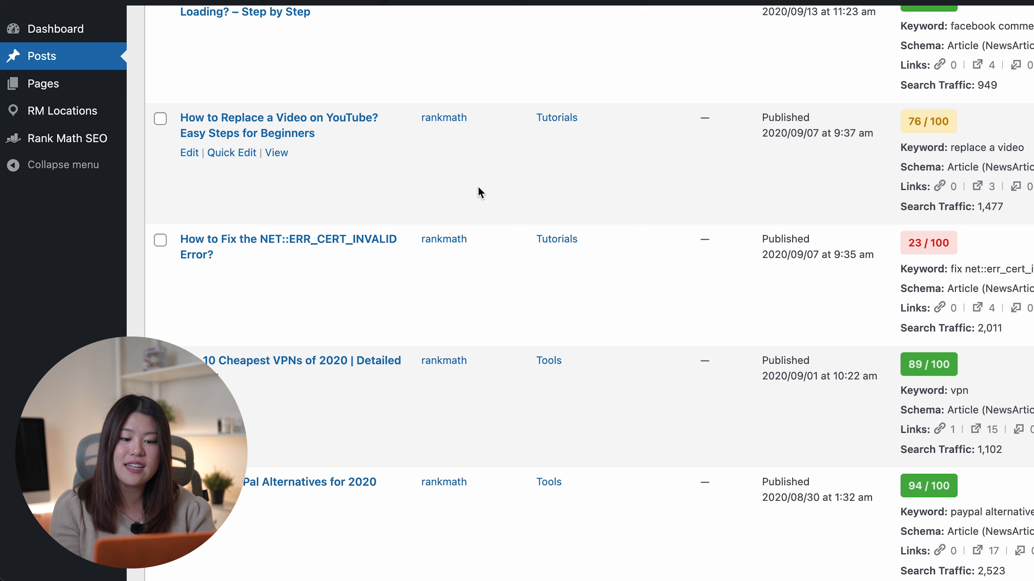
scroll(478, 186, "up", 1)
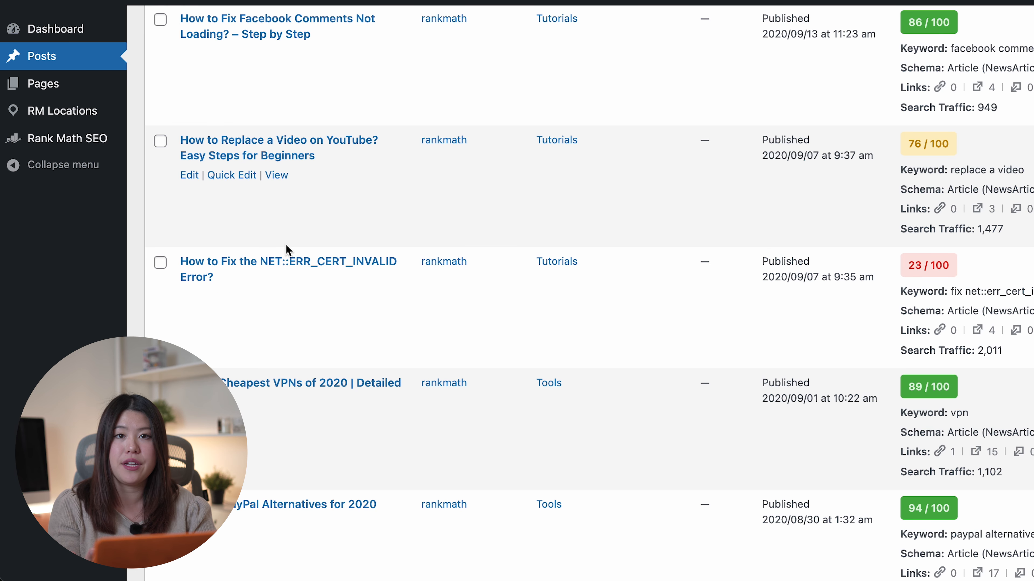
scroll(286, 245, "up", 10)
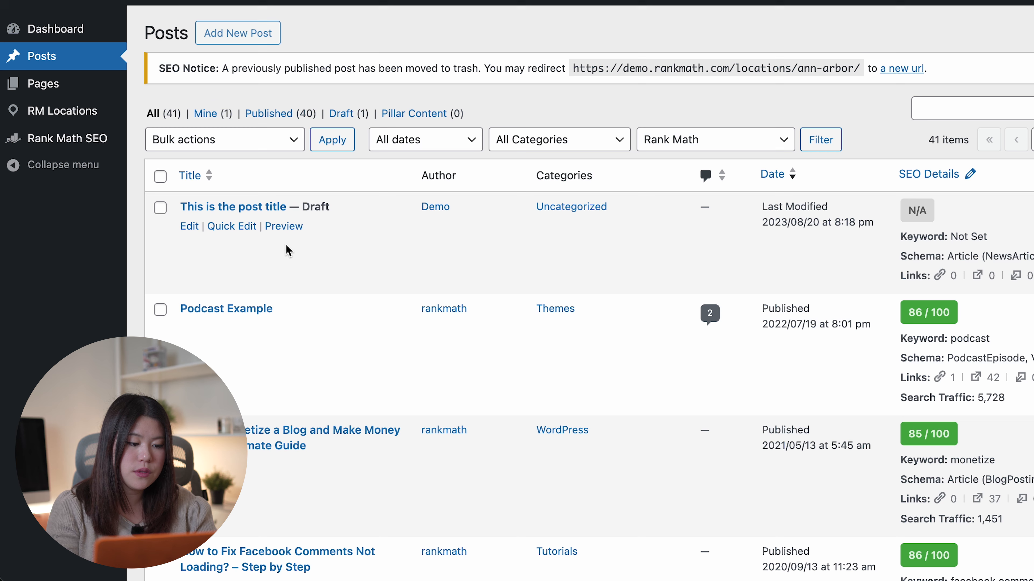
Step: Open the post "How to Monetize a Blog and Make Money in 2021! Ultimate Guide" for editing and show its Rank Math SEO settings
scroll(287, 250, "down", 3)
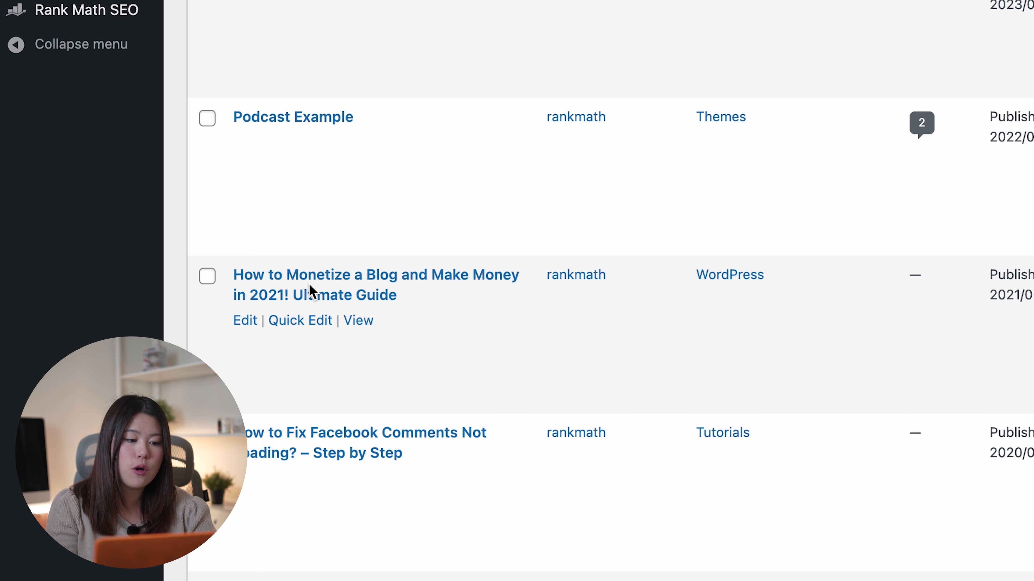
left_click(246, 300)
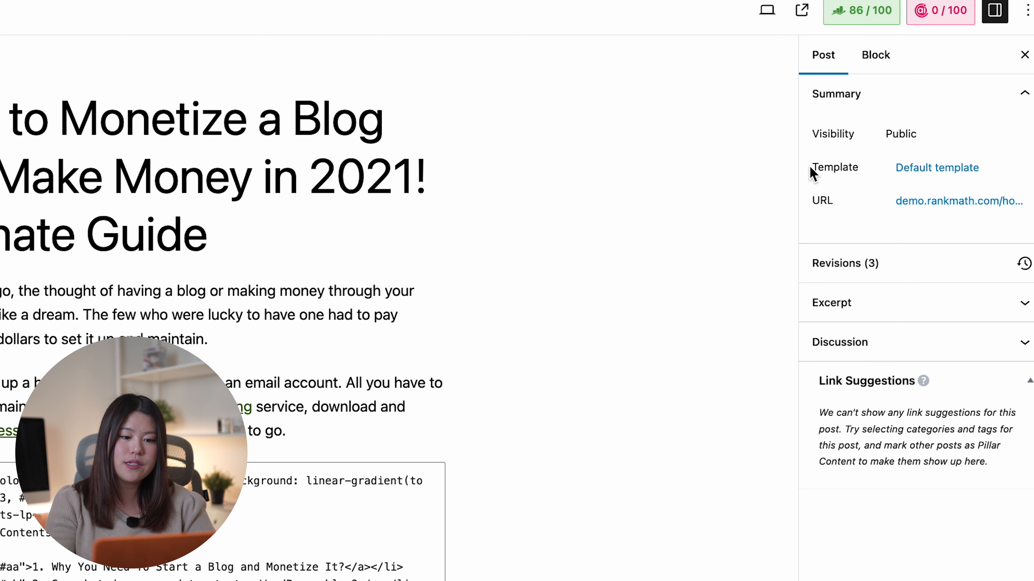
left_click(871, 18)
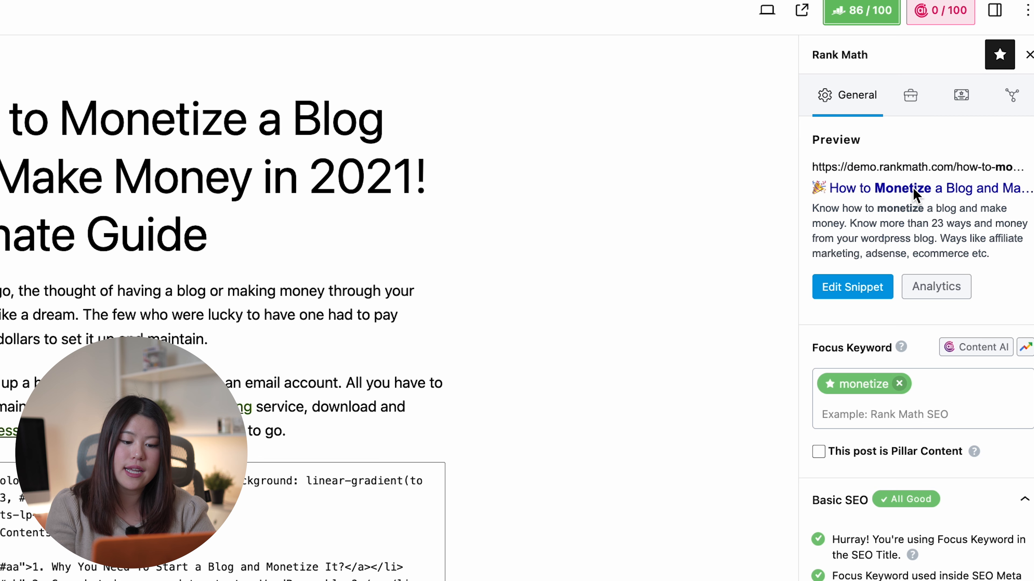
Step: Examine the post's general SEO settings, including the snippet preview, focus keyword and Basic SEO checks
scroll(914, 193, "down", 2)
scroll(918, 194, "up", 3)
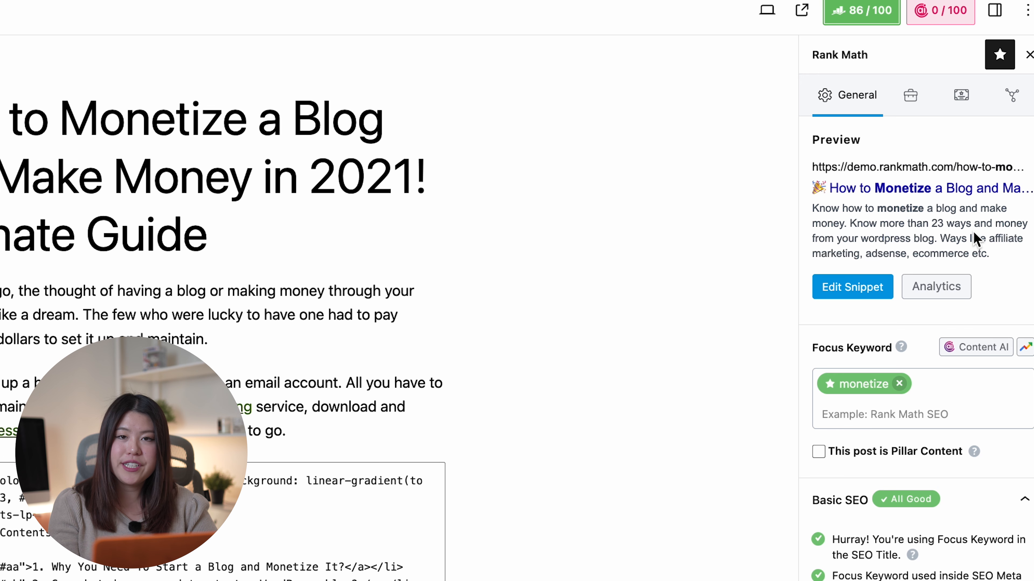
scroll(944, 238, "down", 1)
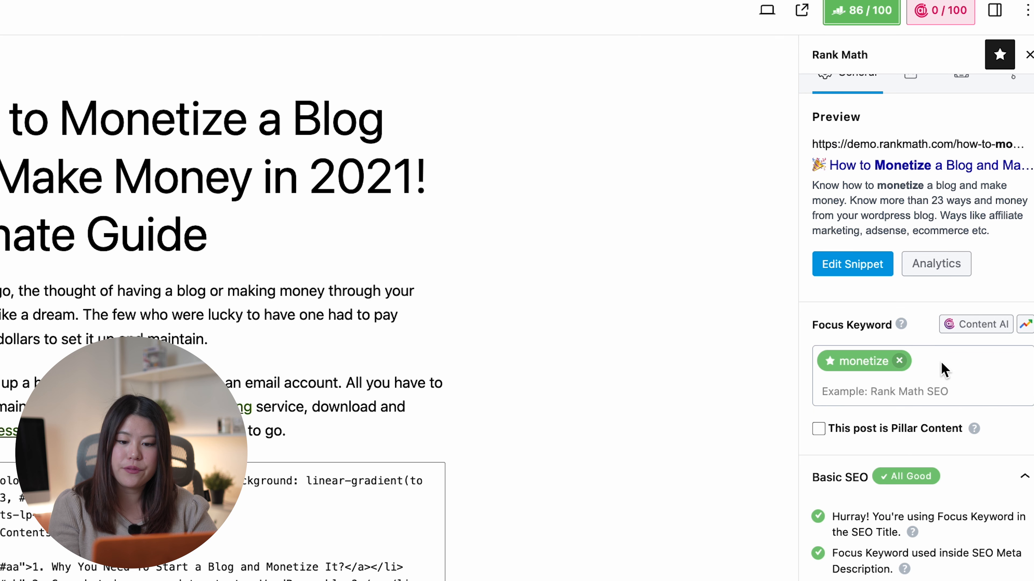
scroll(948, 431, "down", 5)
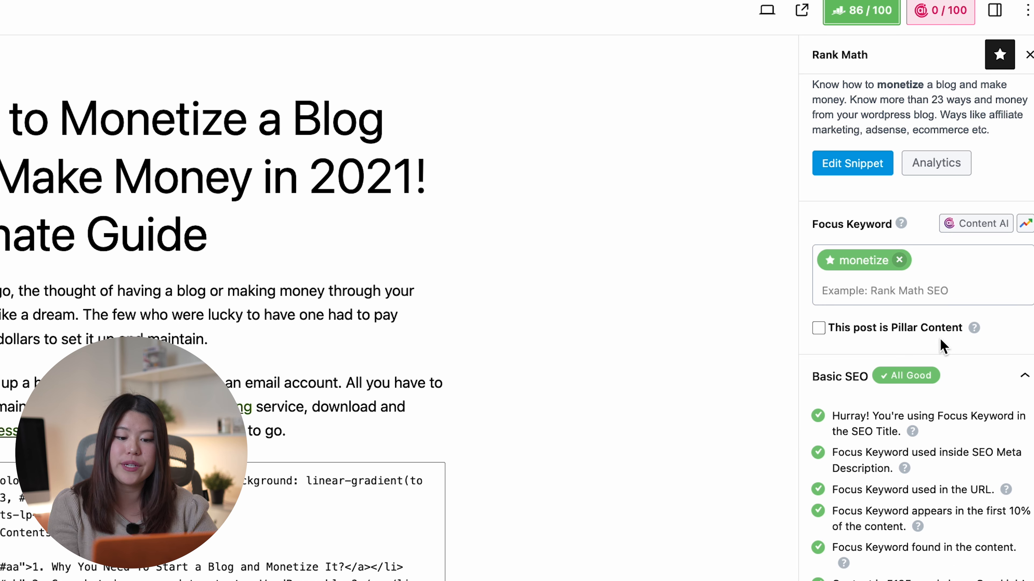
scroll(940, 325, "down", 1)
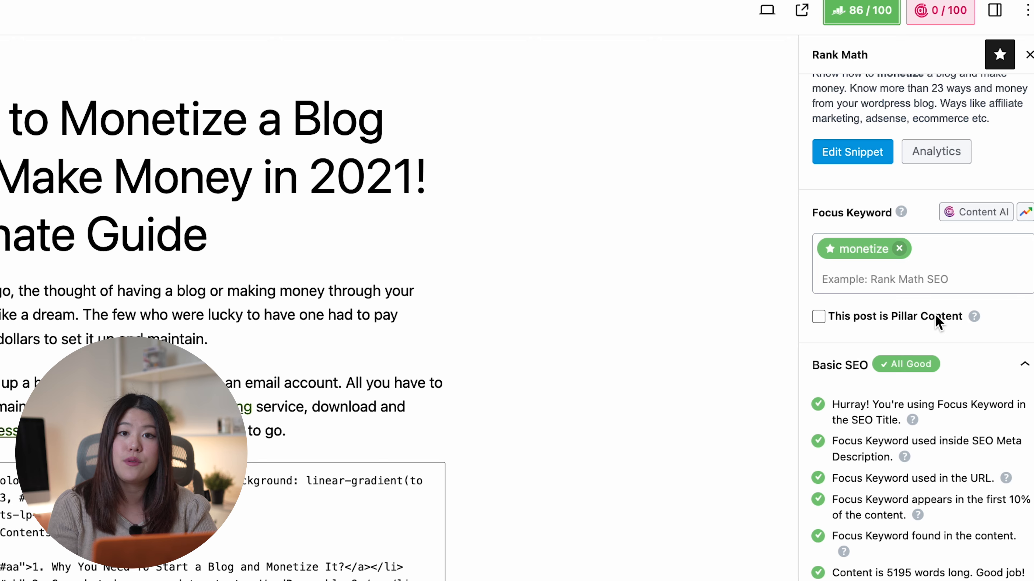
scroll(936, 321, "up", 3)
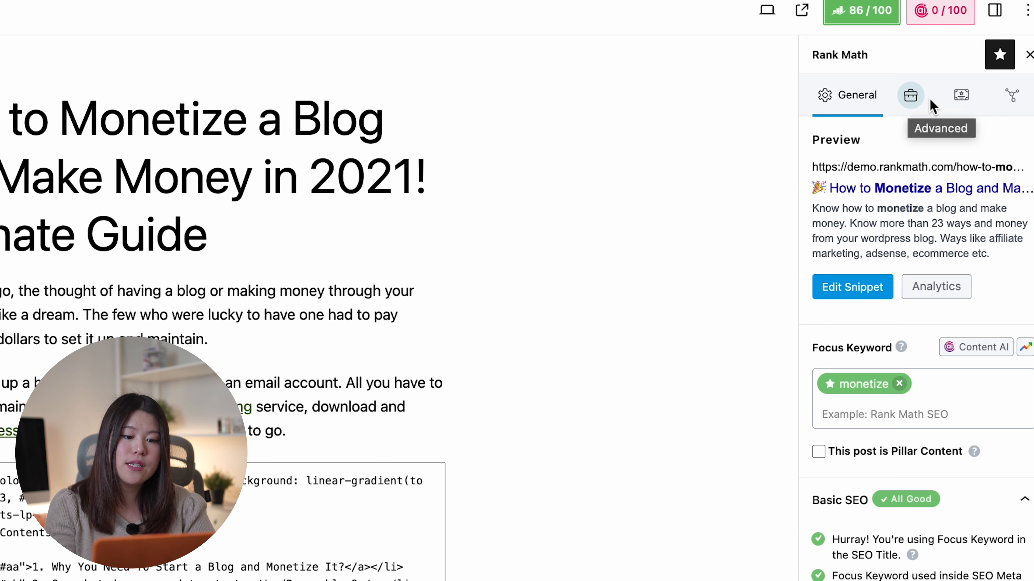
Step: Open the Schema Generator for the post and use the FAQ schema from the Schema Catalog
left_click(961, 98)
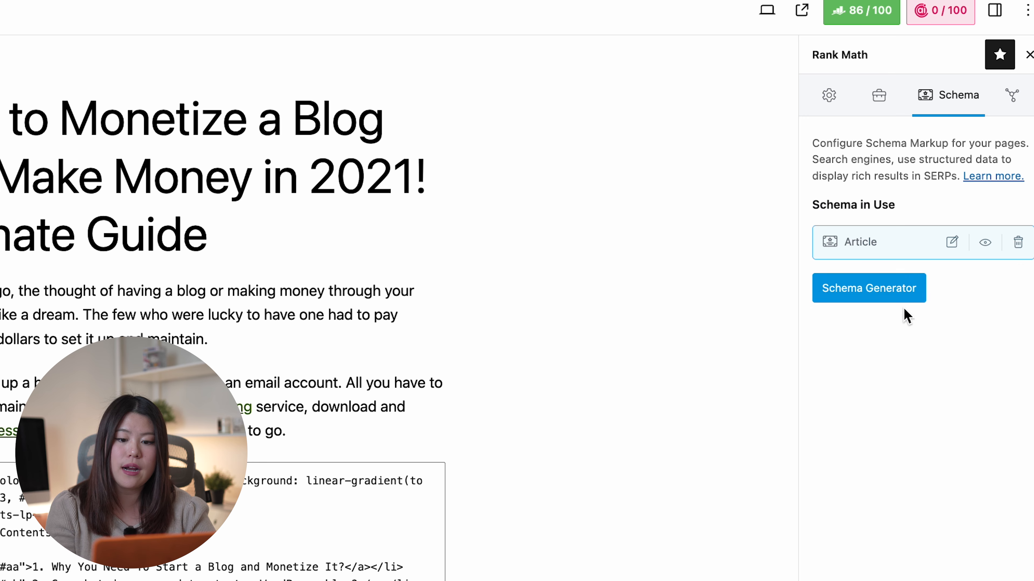
left_click(883, 291)
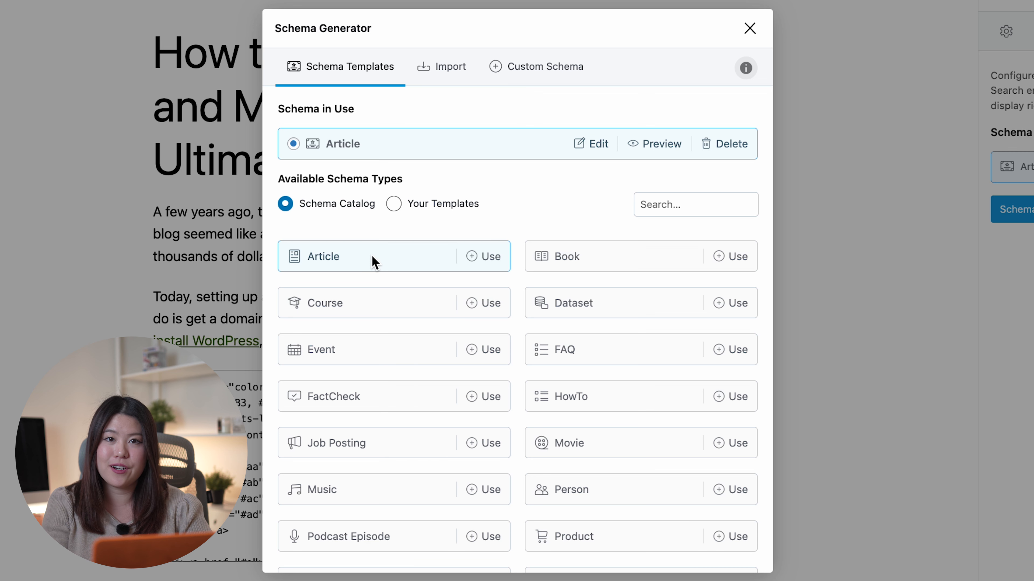
scroll(488, 209, "down", 5)
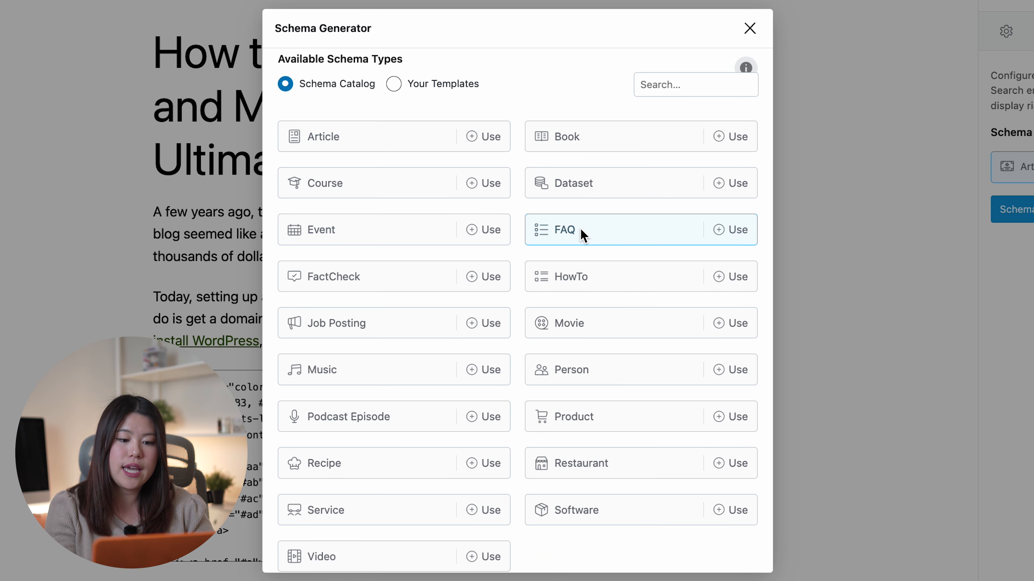
left_click(735, 228)
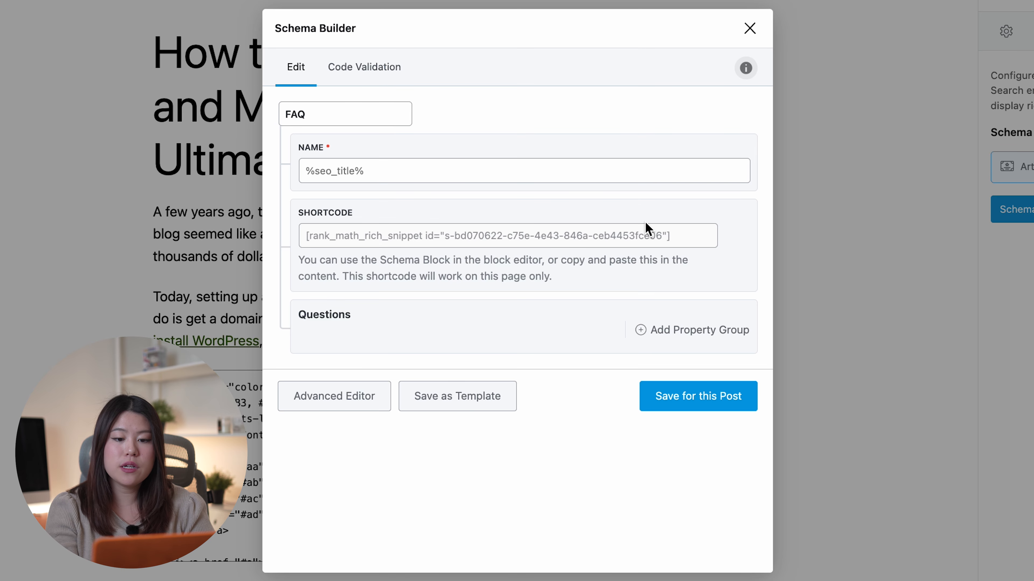
Step: Add one question property group to the FAQ schema and save the schema for this post
left_click(528, 166)
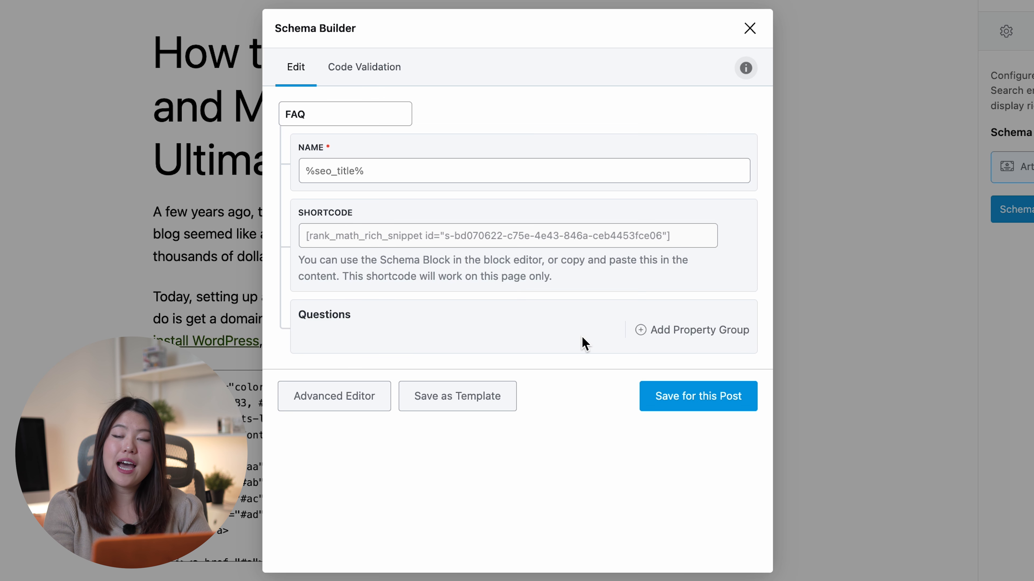
left_click(656, 338)
scroll(508, 331, "down", 5)
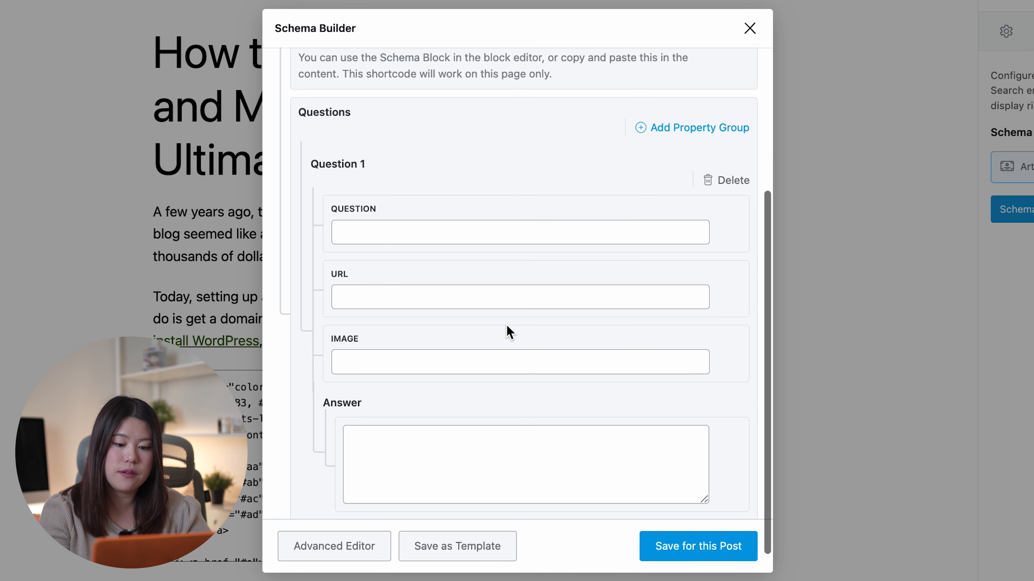
scroll(506, 325, "down", 1)
left_click(428, 413)
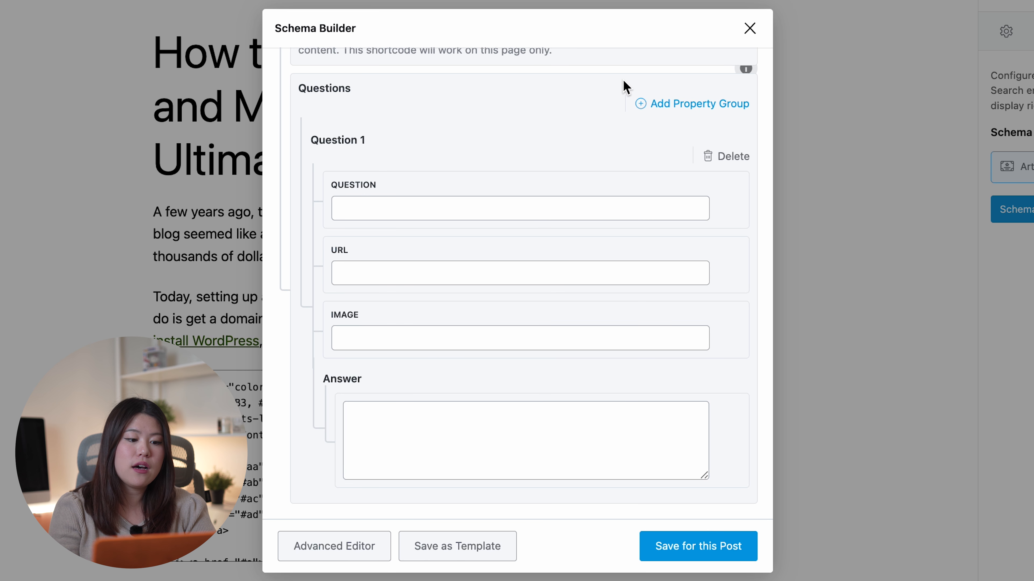
left_click(708, 548)
scroll(632, 426, "down", 1)
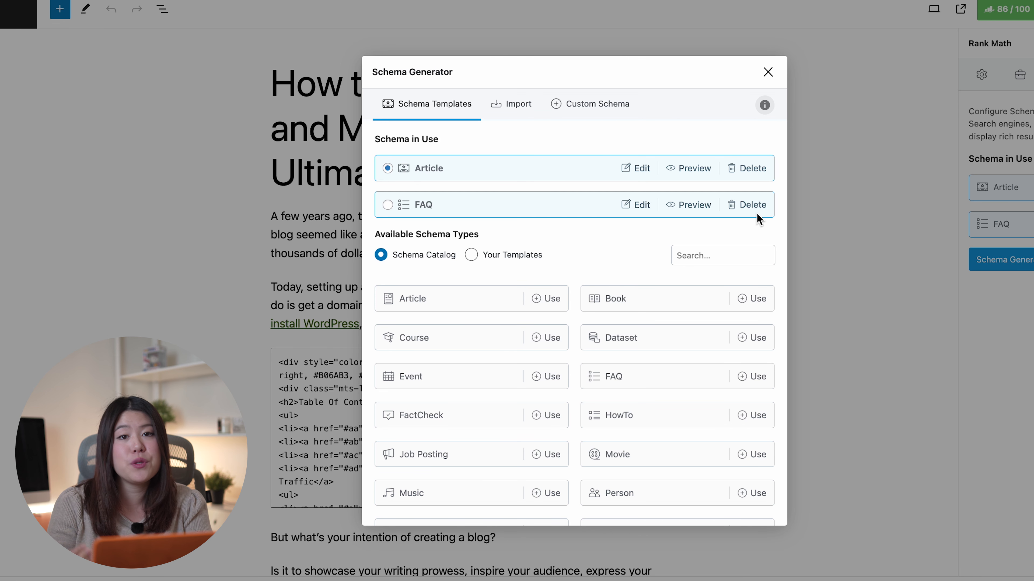
left_click(670, 381)
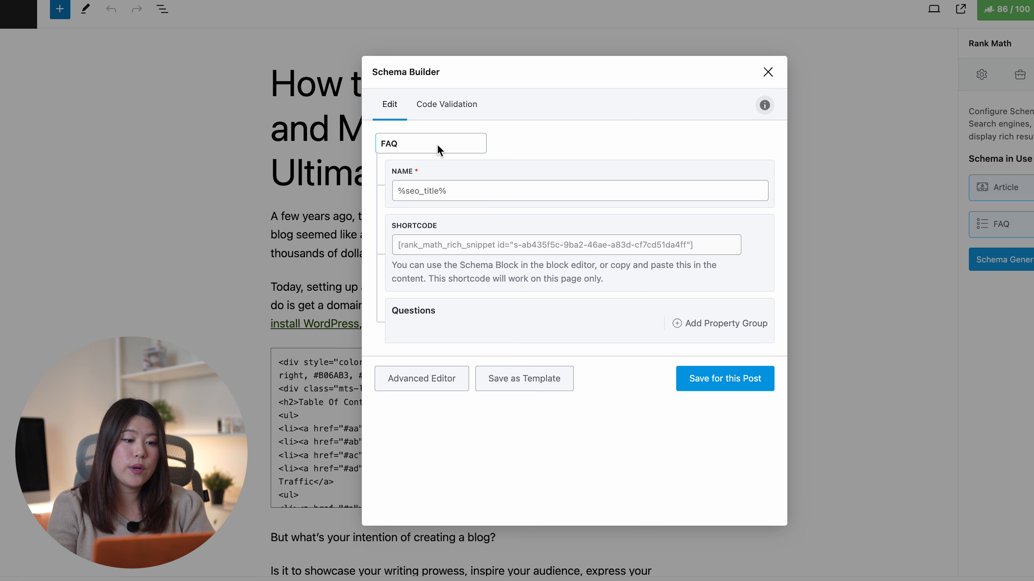
left_click(767, 72)
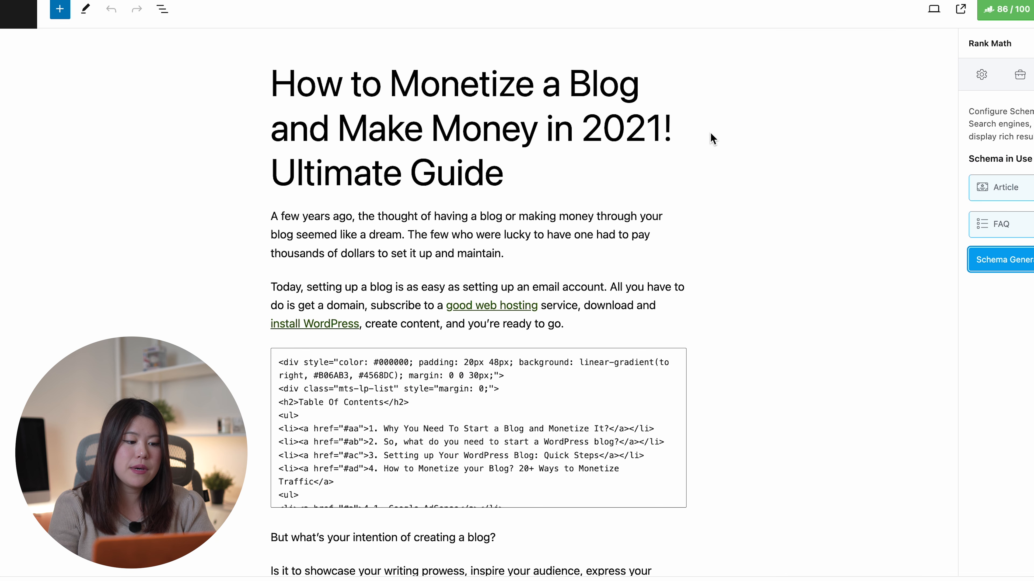
Step: Start a HowTo schema for the post from the Schema Catalog and examine its name and description fields
left_click(1004, 261)
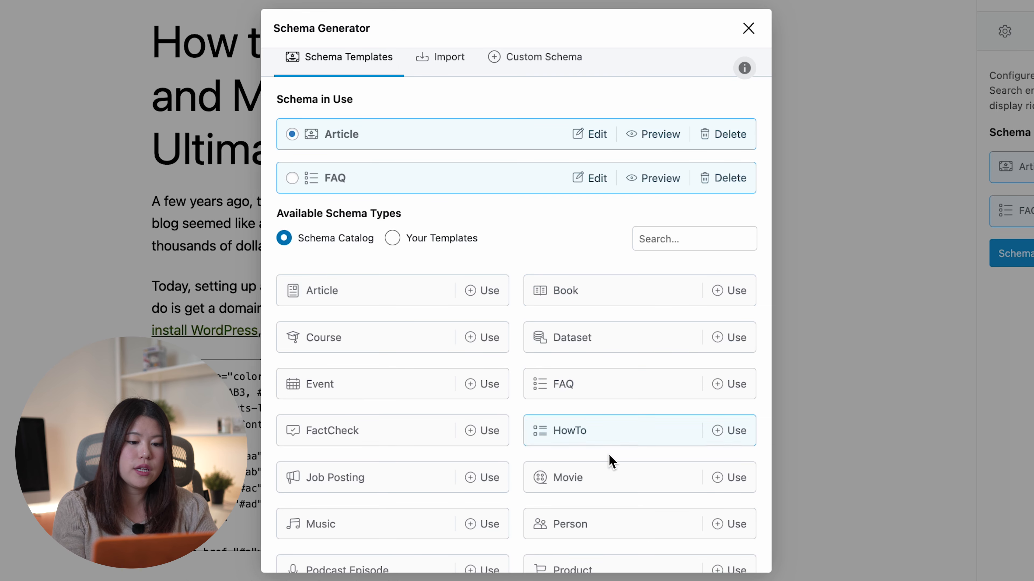
left_click(598, 438)
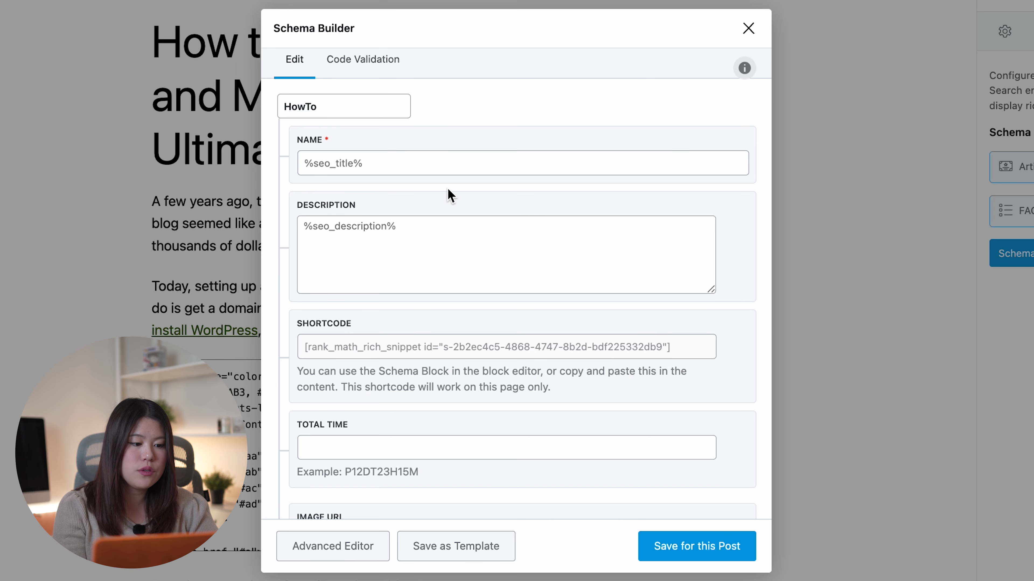
scroll(447, 211, "down", 1)
scroll(445, 240, "up", 2)
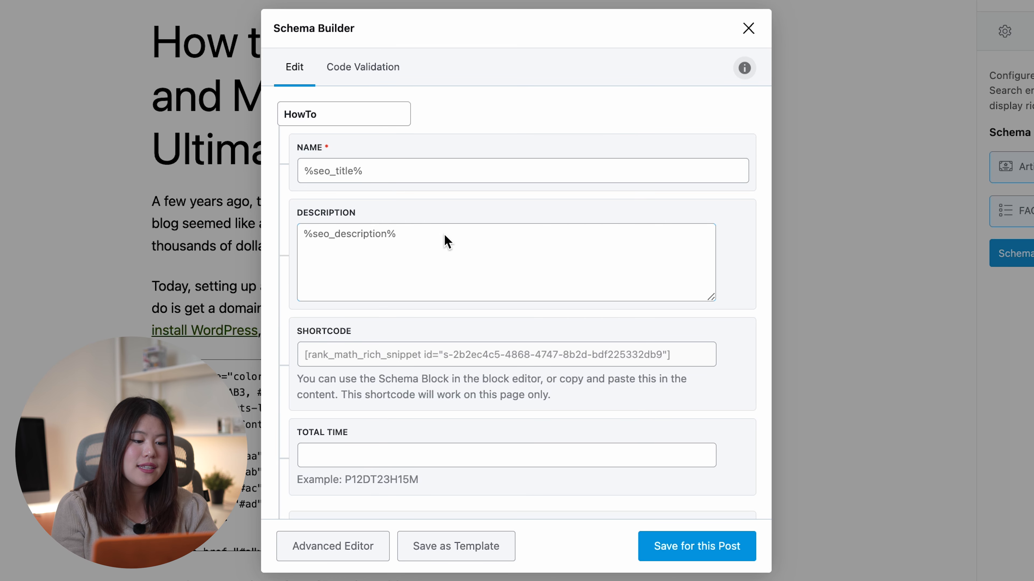
scroll(447, 243, "down", 1)
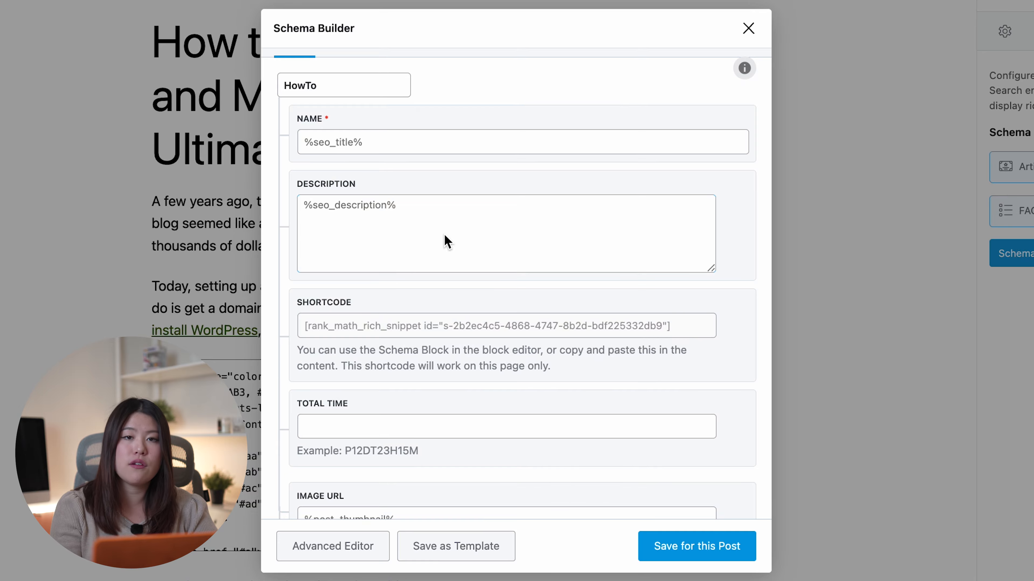
scroll(448, 242, "up", 1)
left_click(400, 175)
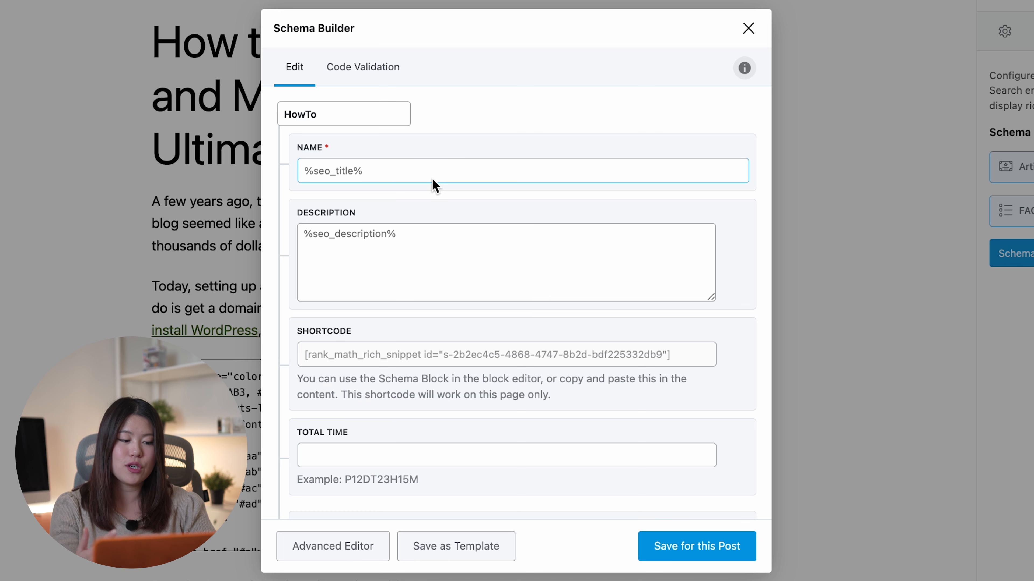
left_click(384, 270)
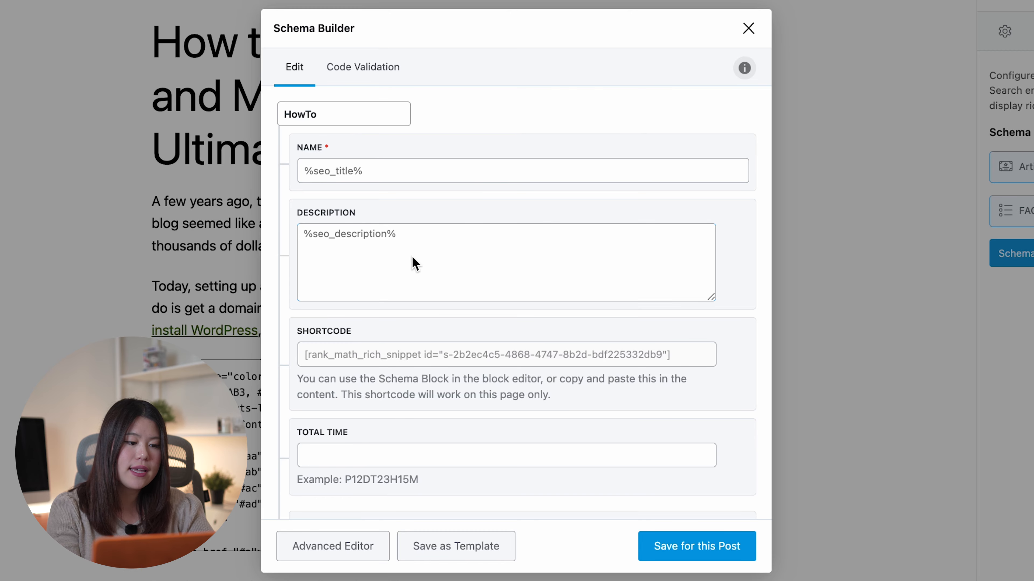